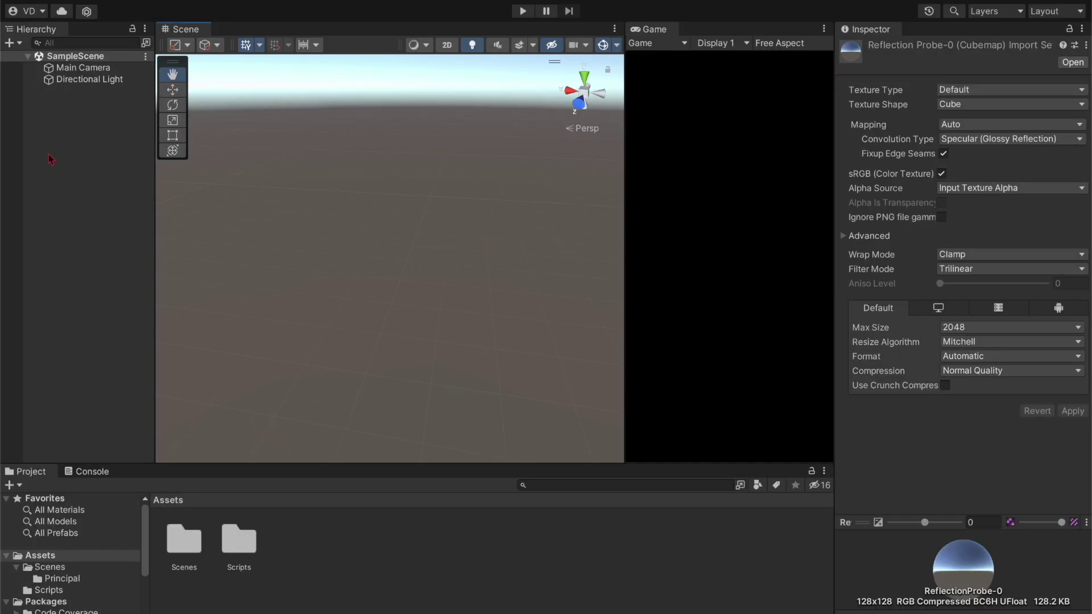
Add a 3D plane to SampleScene as the floor
{"action": "right_click", "coordinate": [51, 151]}
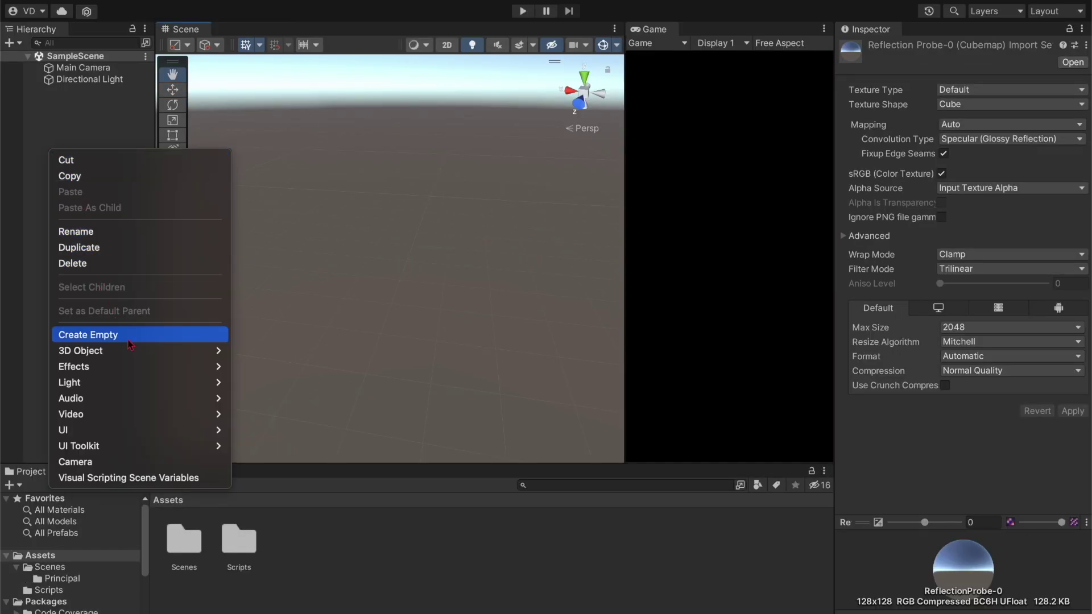
{"action": "left_click", "coordinate": [267, 416]}
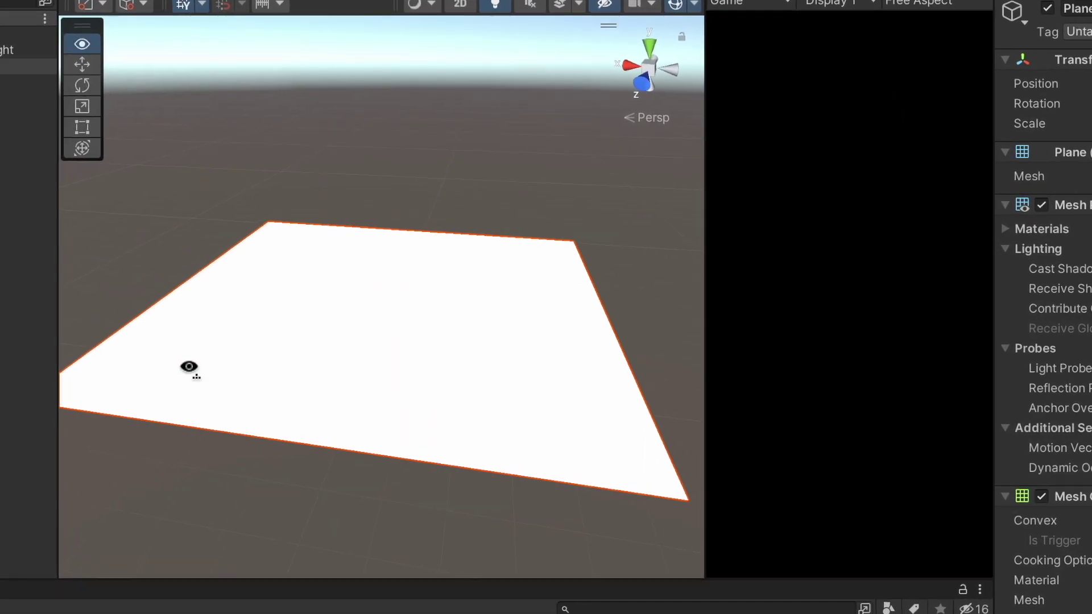
{"action": "left_click_drag", "start_coordinate": [189, 367], "coordinate": [239, 308], "text": "alt"}
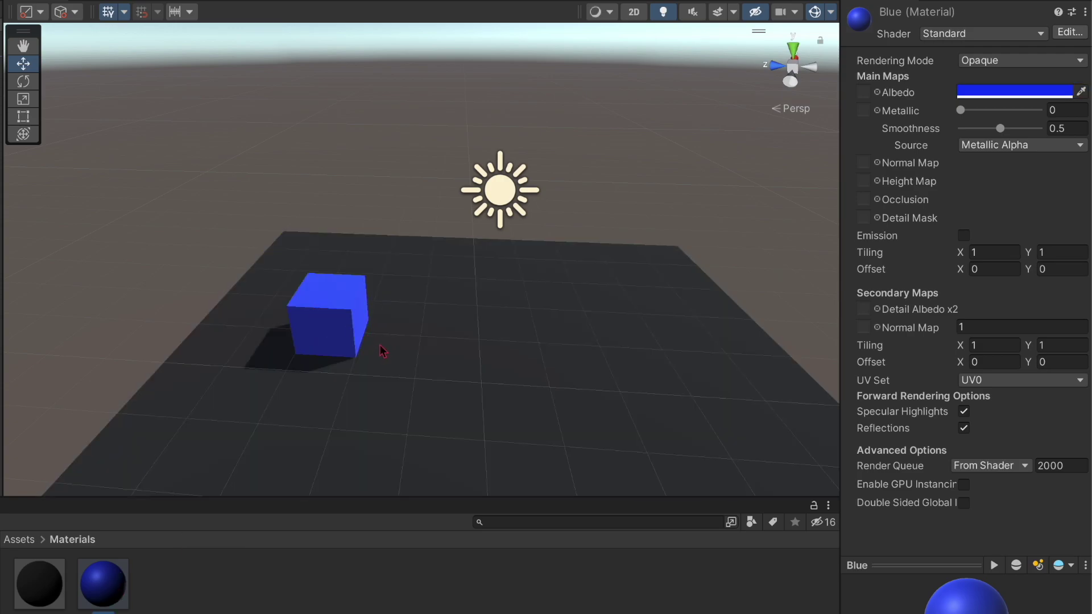
Select the blue cube and examine the wall layout on the dark floor from above
{"action": "left_click", "coordinate": [314, 331]}
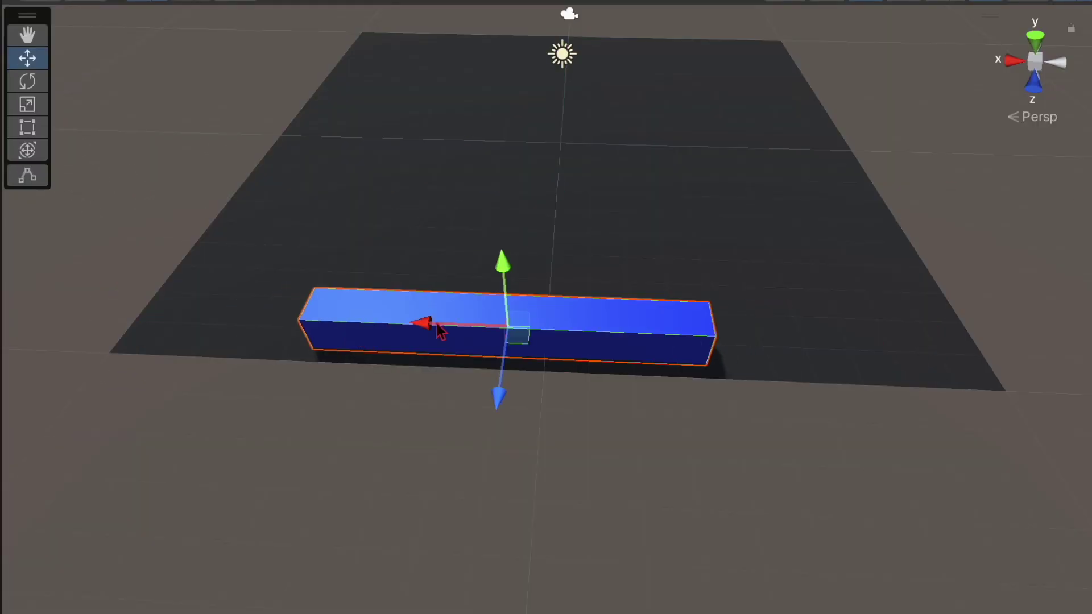
{"action": "left_click_drag", "start_coordinate": [441, 332], "coordinate": [683, 365], "text": "alt"}
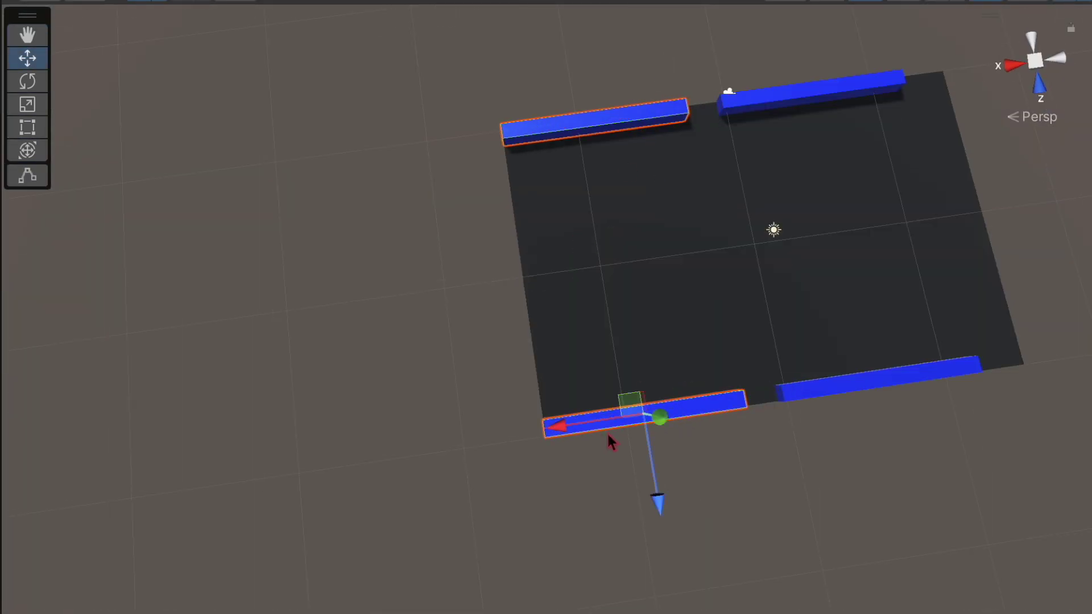
{"action": "left_click_drag", "start_coordinate": [609, 442], "coordinate": [367, 64], "text": "alt"}
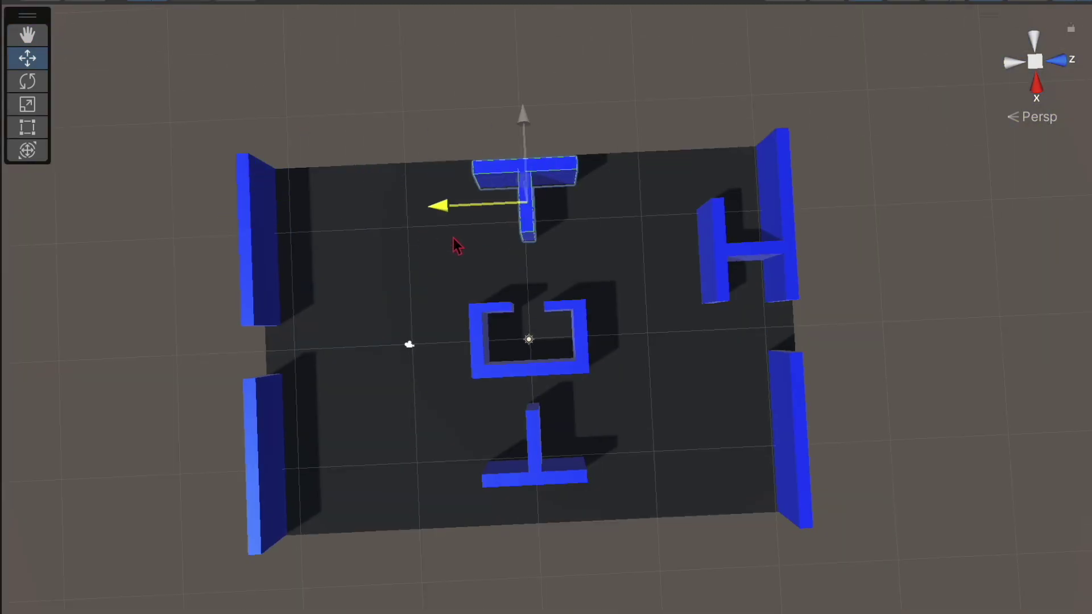
{"action": "scroll", "coordinate": [551, 230], "scroll_direction": "up", "scroll_amount": 3}
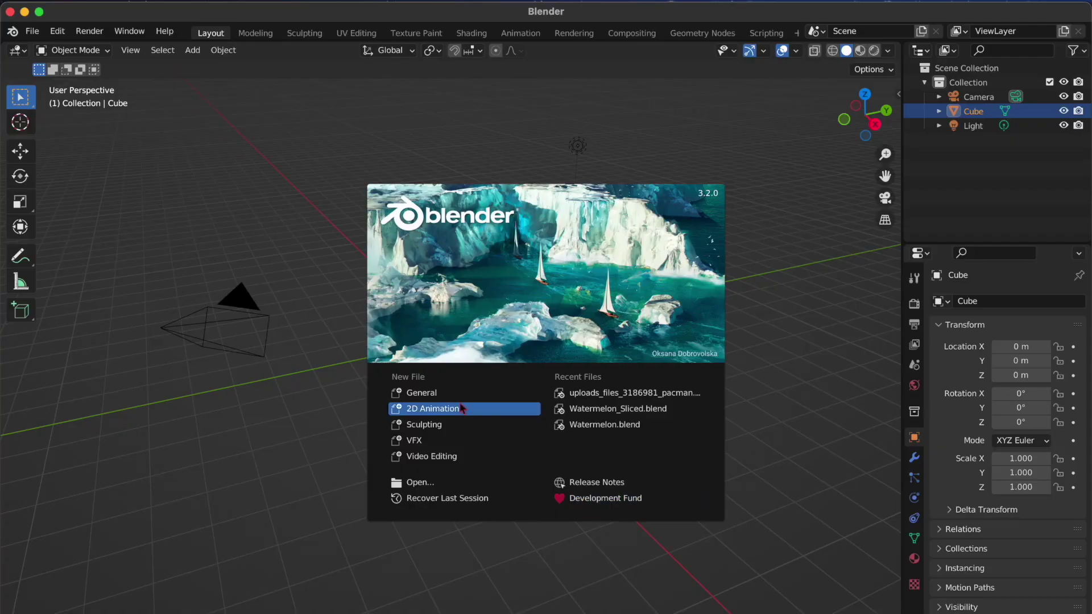
Switch to Blender, dismiss the splash screen and look over the default cube
{"action": "left_click", "coordinate": [738, 243]}
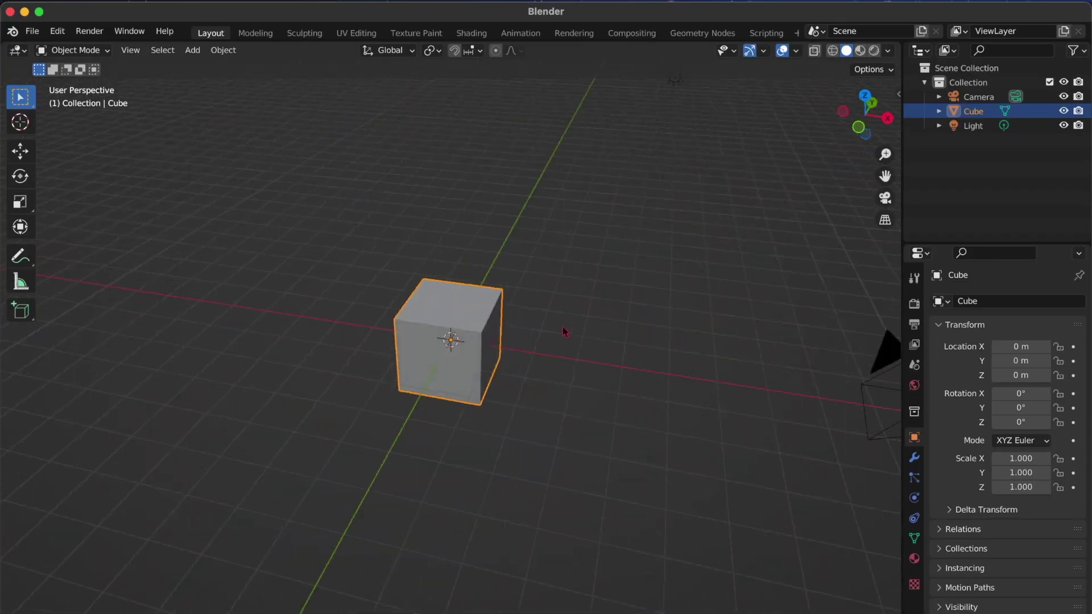
{"action": "scroll", "coordinate": [576, 306], "scroll_direction": "up", "scroll_amount": 4}
{"action": "scroll", "coordinate": [592, 373], "scroll_direction": "down", "scroll_amount": 4}
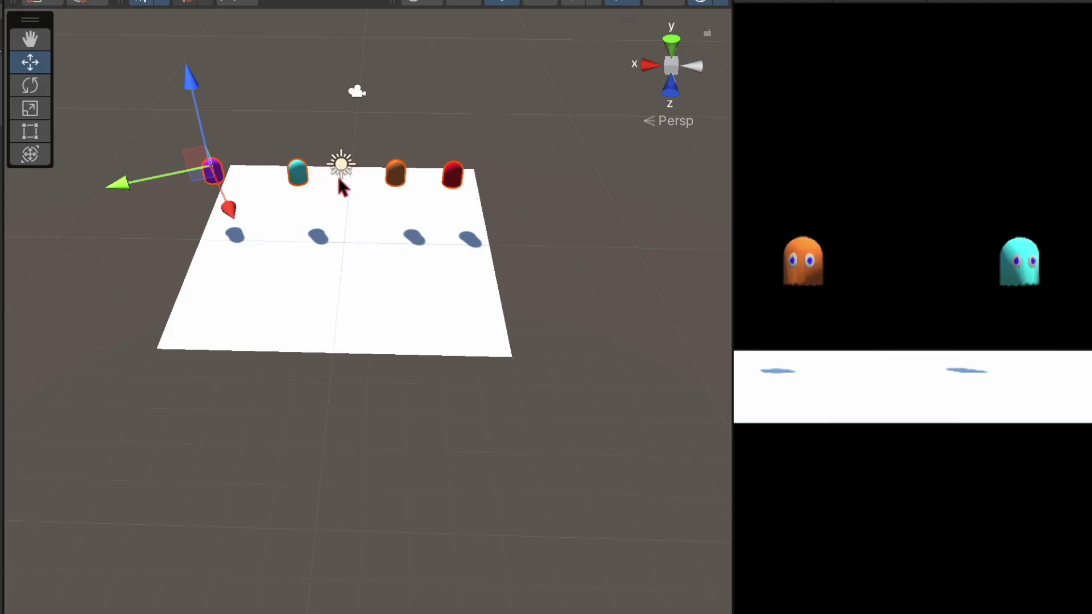
Switch to Unity and inspect the ghosts up close, starting with the purple one and ending inside the maze's central pen
{"action": "key", "text": "f"}
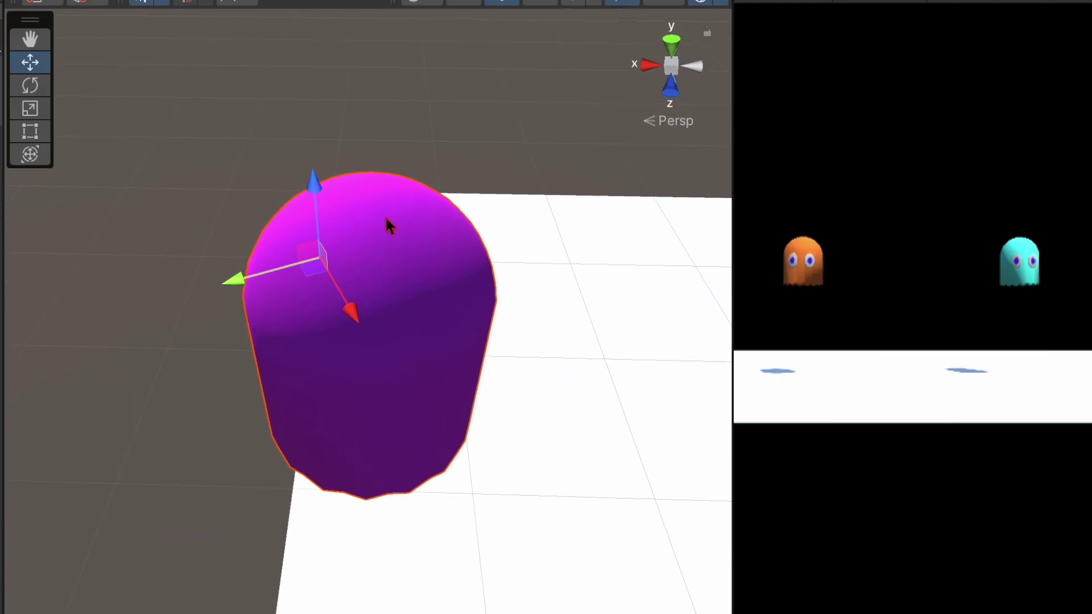
{"action": "right_click_drag", "start_coordinate": [384, 224], "coordinate": [600, 225]}
{"action": "key", "text": "f"}
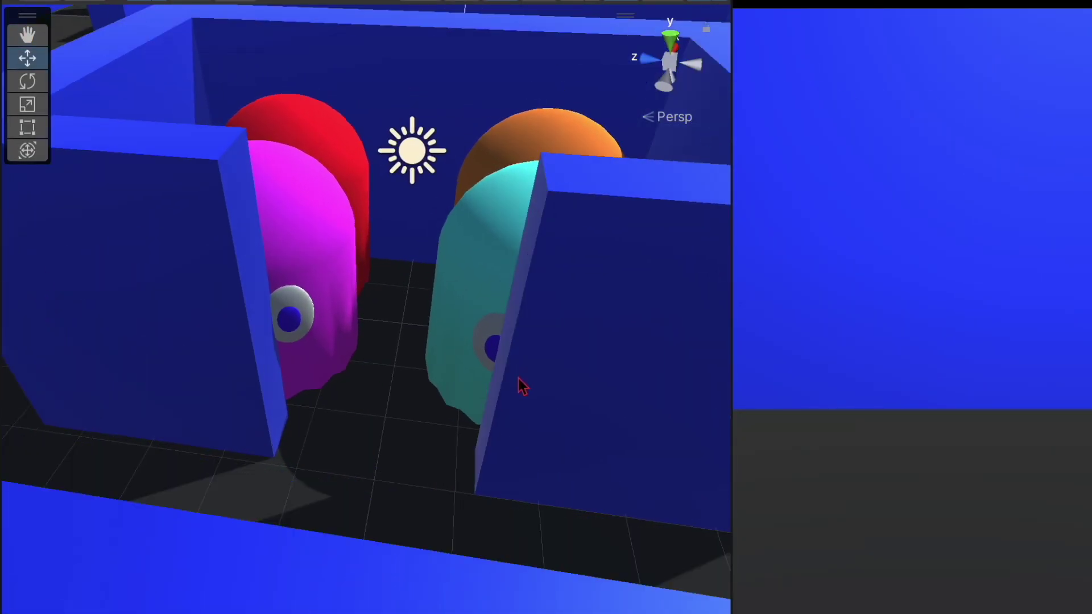
{"action": "scroll", "coordinate": [519, 383], "scroll_direction": "up", "scroll_amount": 5}
{"action": "scroll", "coordinate": [506, 407], "scroll_direction": "up", "scroll_amount": 5}
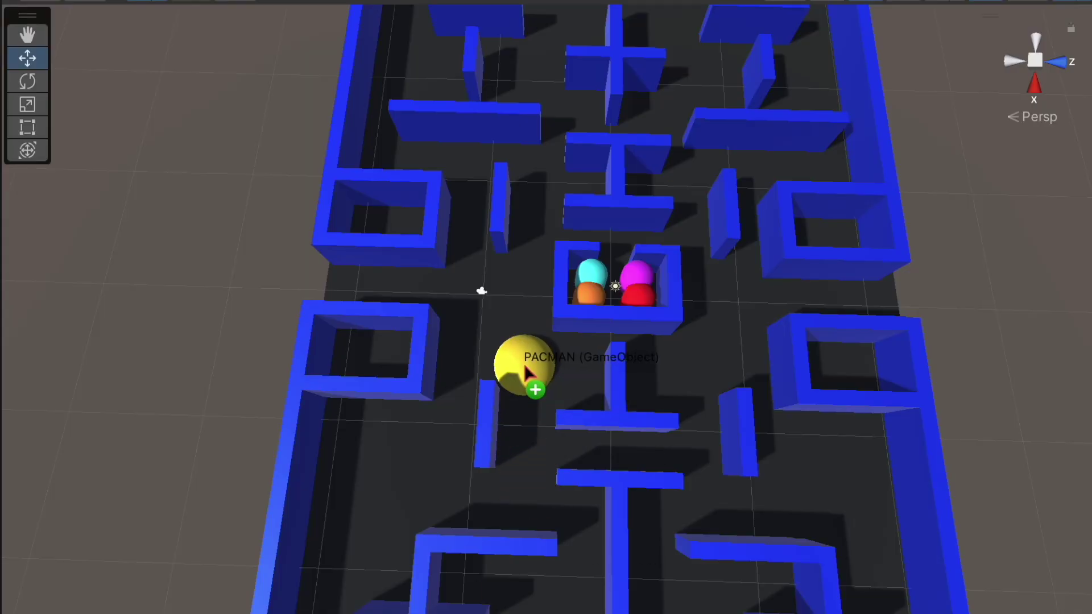
Place the PACMAN object in the maze beside the ghost pen and check its placement from close up
{"action": "left_click_drag", "start_coordinate": [543, 390], "coordinate": [712, 225], "text": "alt"}
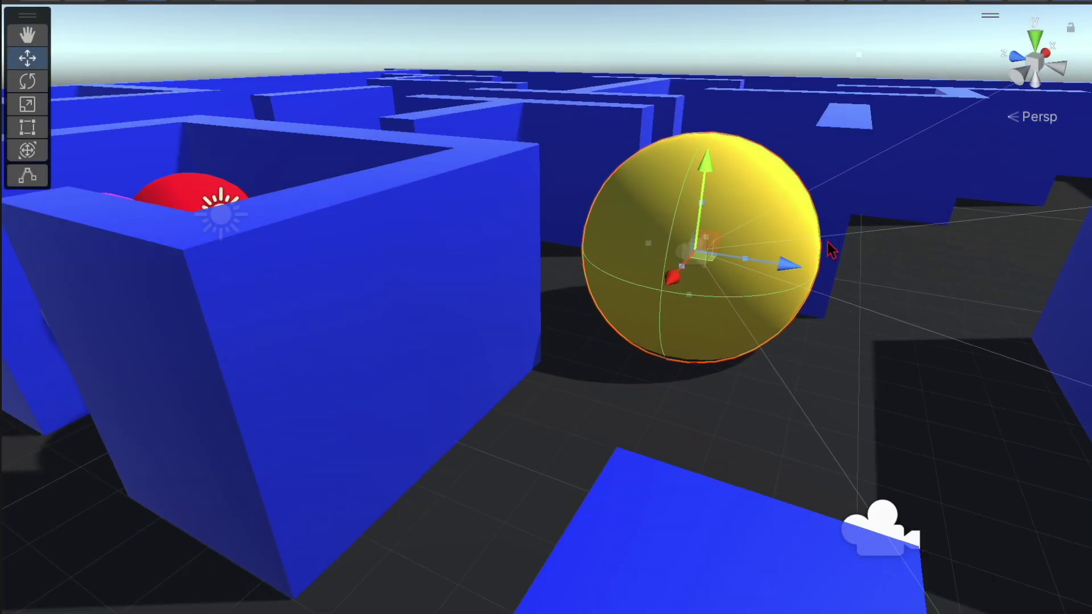
{"action": "left_click_drag", "start_coordinate": [824, 246], "coordinate": [669, 389], "text": "alt"}
{"action": "scroll", "coordinate": [669, 390], "scroll_direction": "down", "scroll_amount": 2}
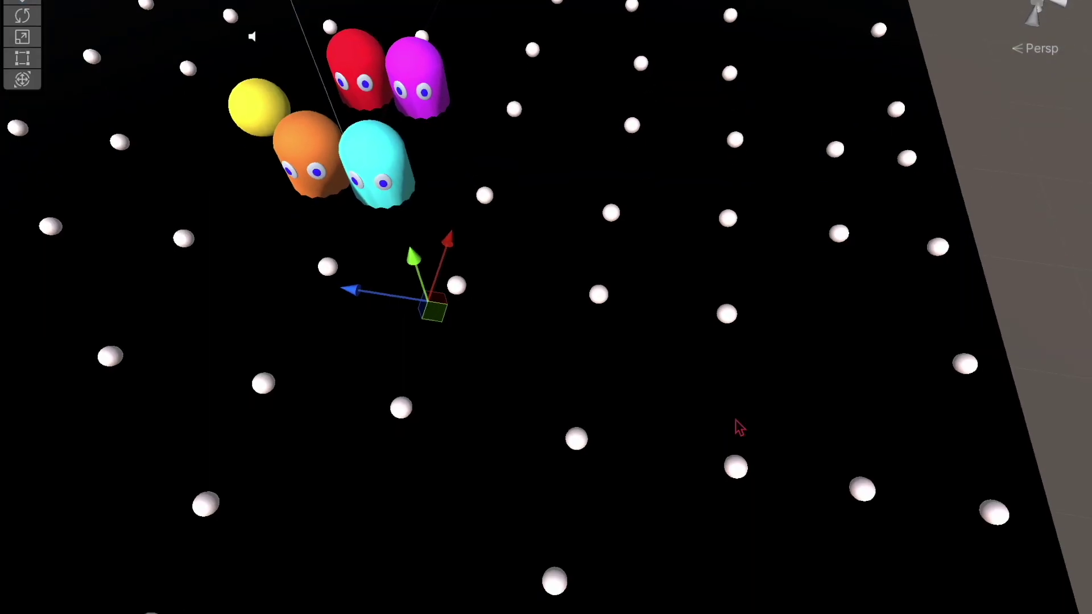
Examine how the white pellets, Pacman, the ghosts and the blue walls are laid out across the maze
{"action": "left_click_drag", "start_coordinate": [737, 426], "coordinate": [759, 176], "text": "alt"}
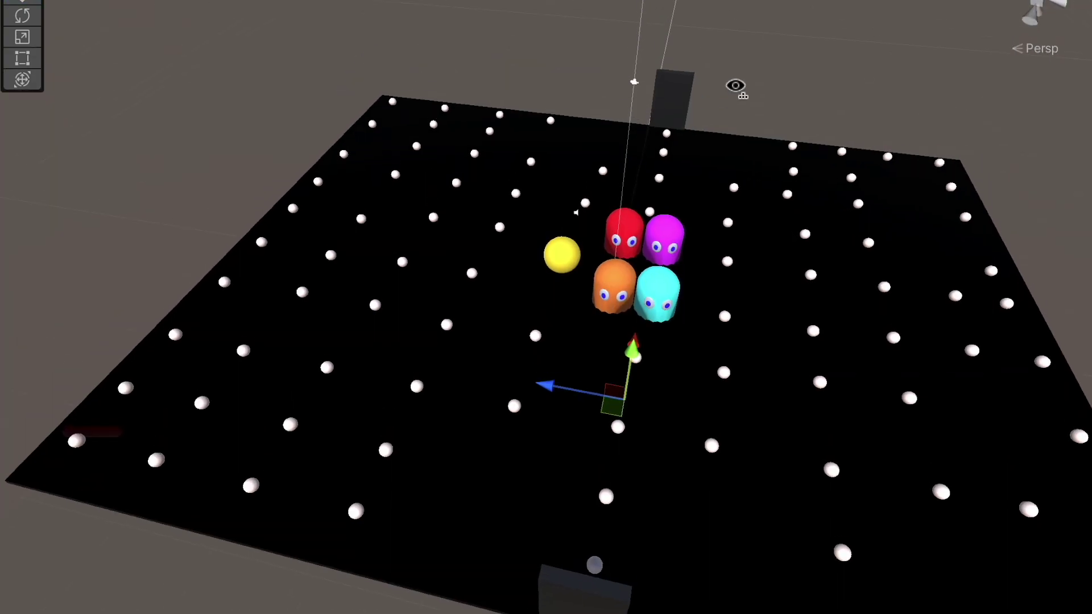
{"action": "left_click_drag", "start_coordinate": [756, 164], "coordinate": [711, 188], "text": "alt"}
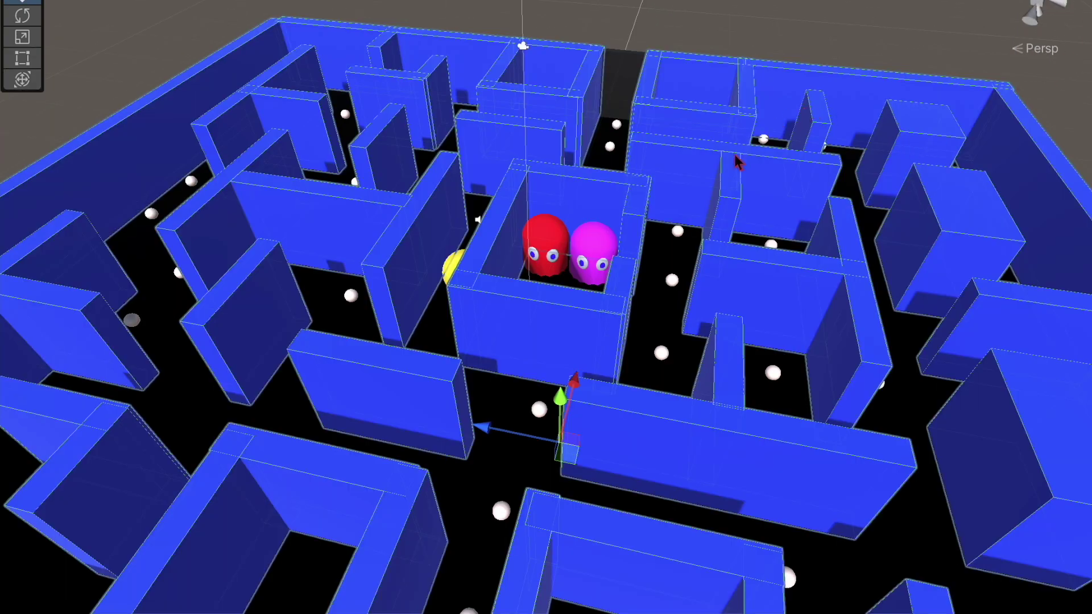
{"action": "scroll", "coordinate": [694, 211], "scroll_direction": "up", "scroll_amount": 6}
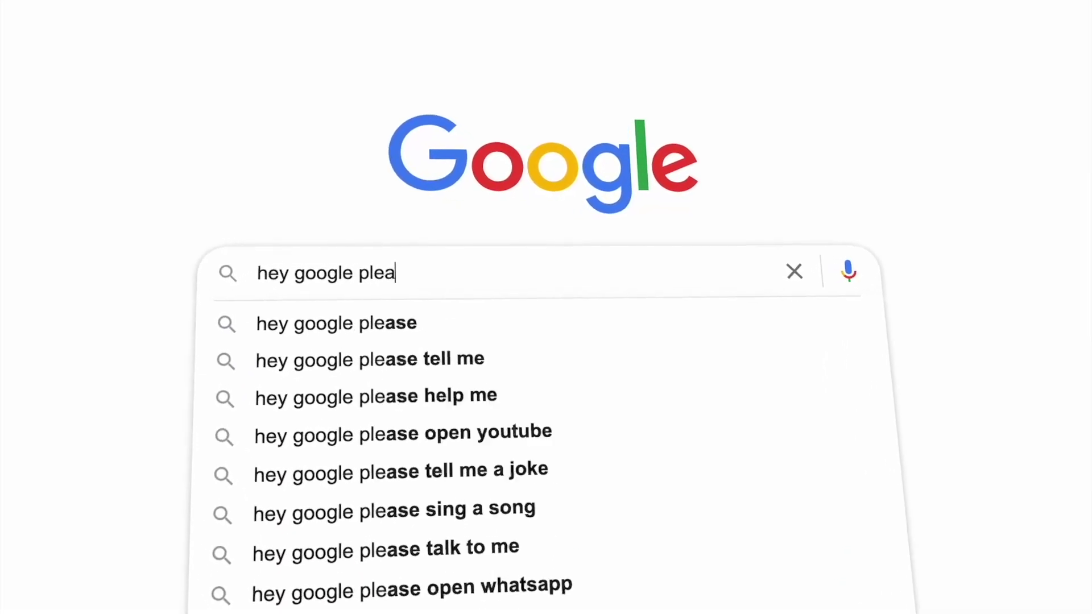
Enter the Google query "hey google please help i need ghost to follow pacman help idk how to make it!!!!!!!"
{"action": "type", "text": "se help i need ghost to follow pacman help idk how to"}
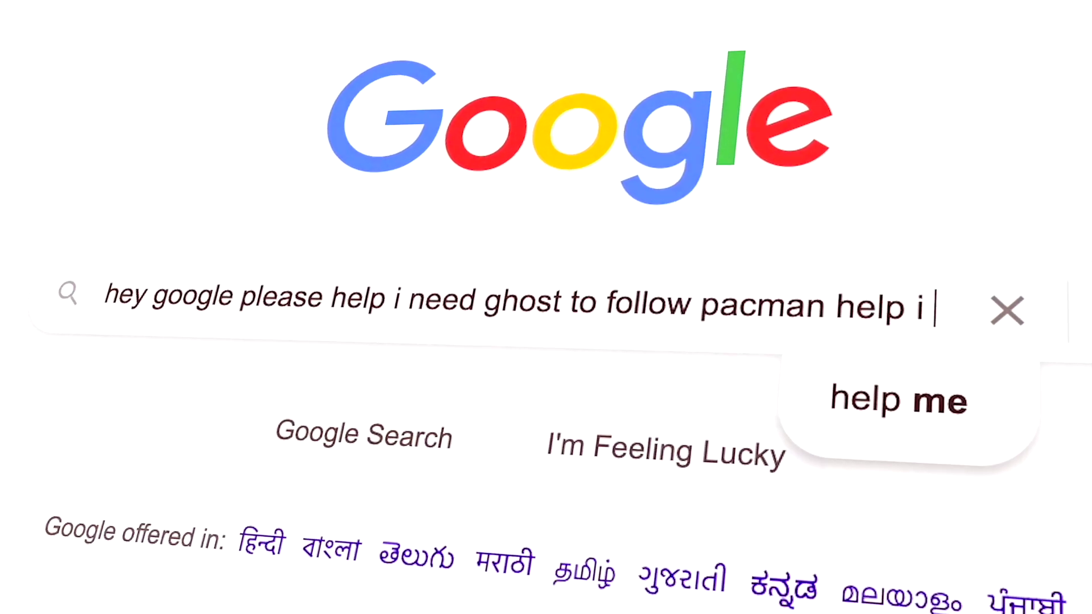
{"action": "type", "text": " make it!!!!!!!"}
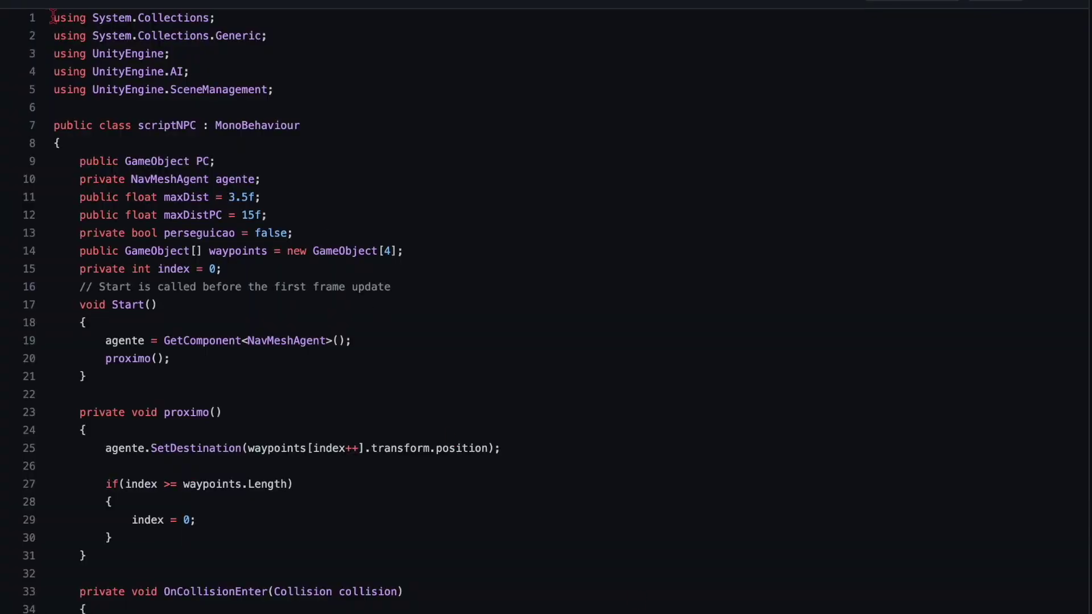
Copy the whole scriptNPC code from the web page and paste it into the empty script in the code editor
{"action": "left_click_drag", "start_coordinate": [49, 17], "coordinate": [108, 604]}
{"action": "right_click", "coordinate": [173, 350]}
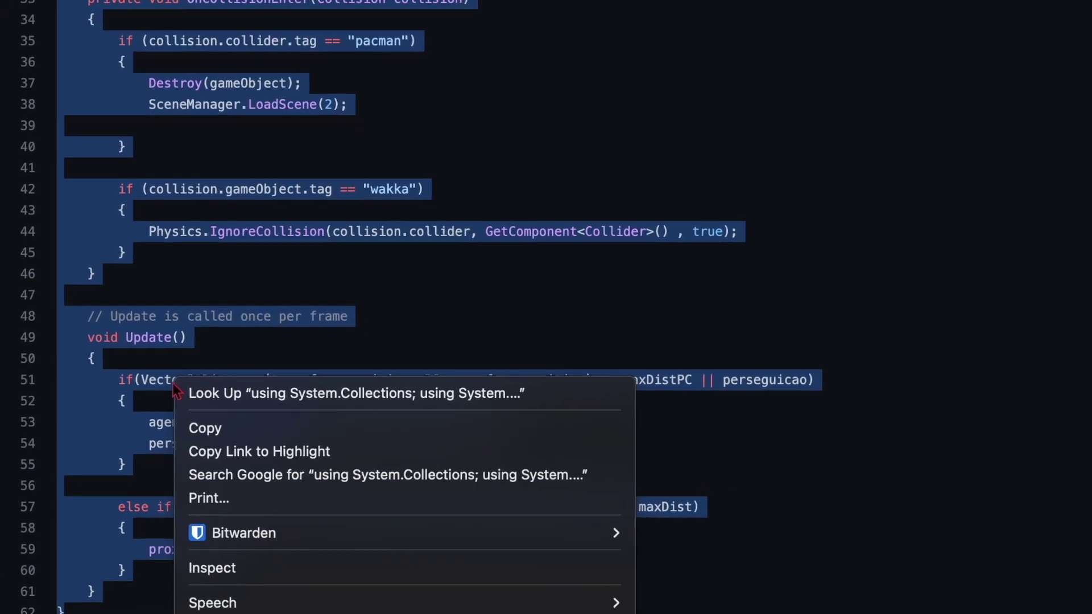
{"action": "left_click", "coordinate": [277, 407]}
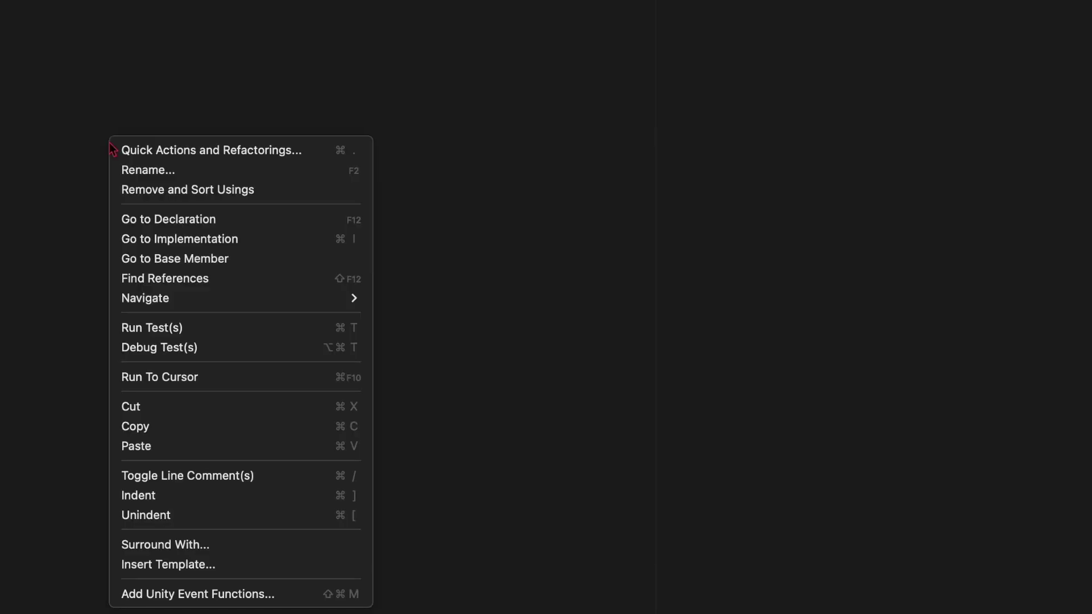
{"action": "left_click", "coordinate": [183, 448]}
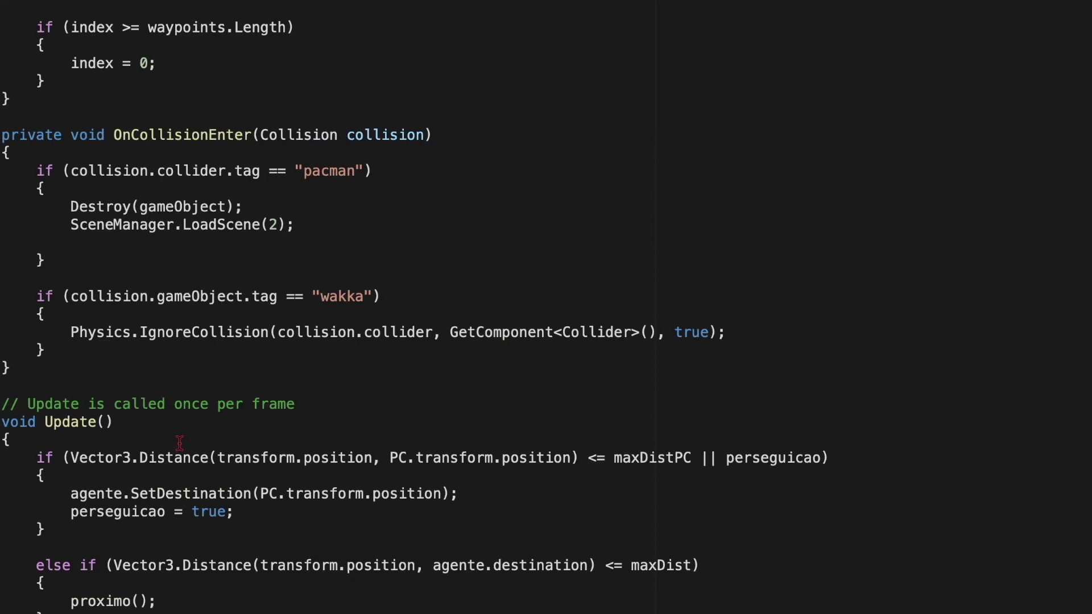
Review the pasted ghost script, including its collision handling, the chase distance check and the proximo call in Update
{"action": "scroll", "coordinate": [156, 350], "scroll_direction": "up", "scroll_amount": 8}
{"action": "scroll", "coordinate": [156, 349], "scroll_direction": "down", "scroll_amount": 8}
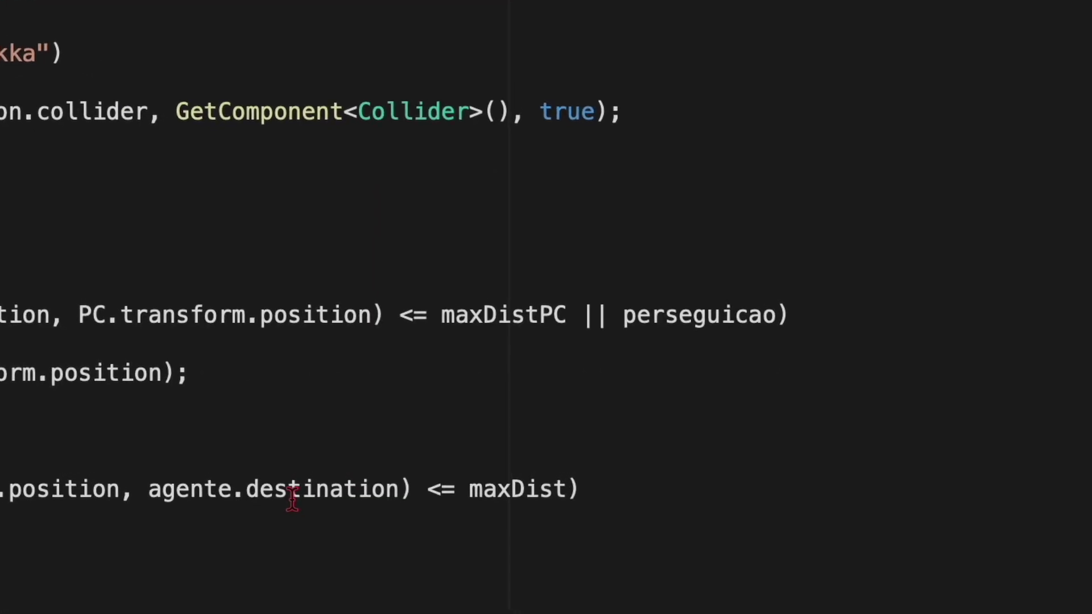
{"action": "left_click", "coordinate": [539, 307]}
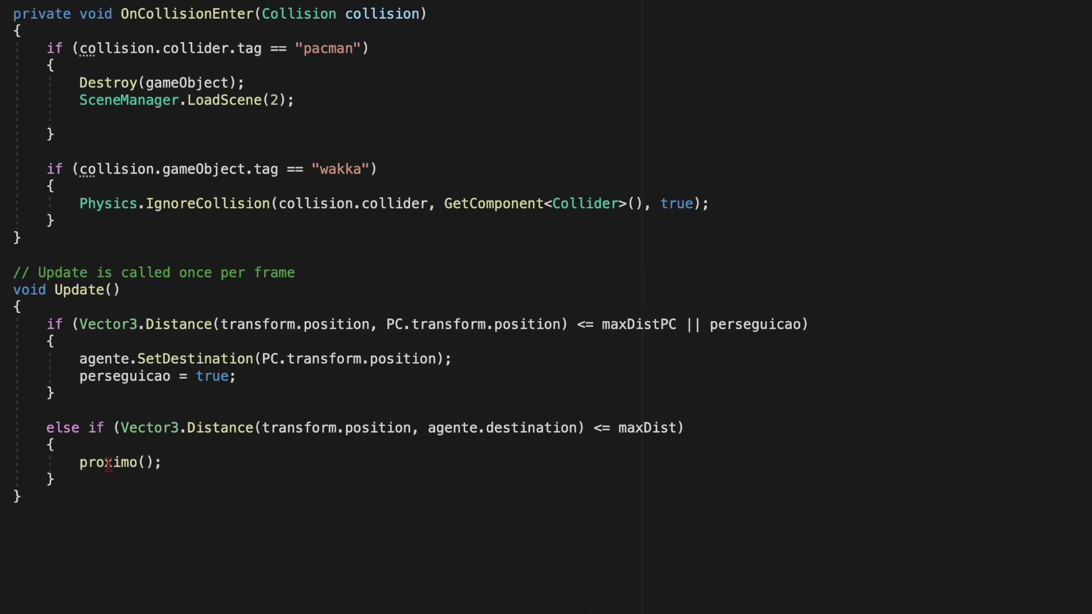
{"action": "double_click", "coordinate": [102, 459]}
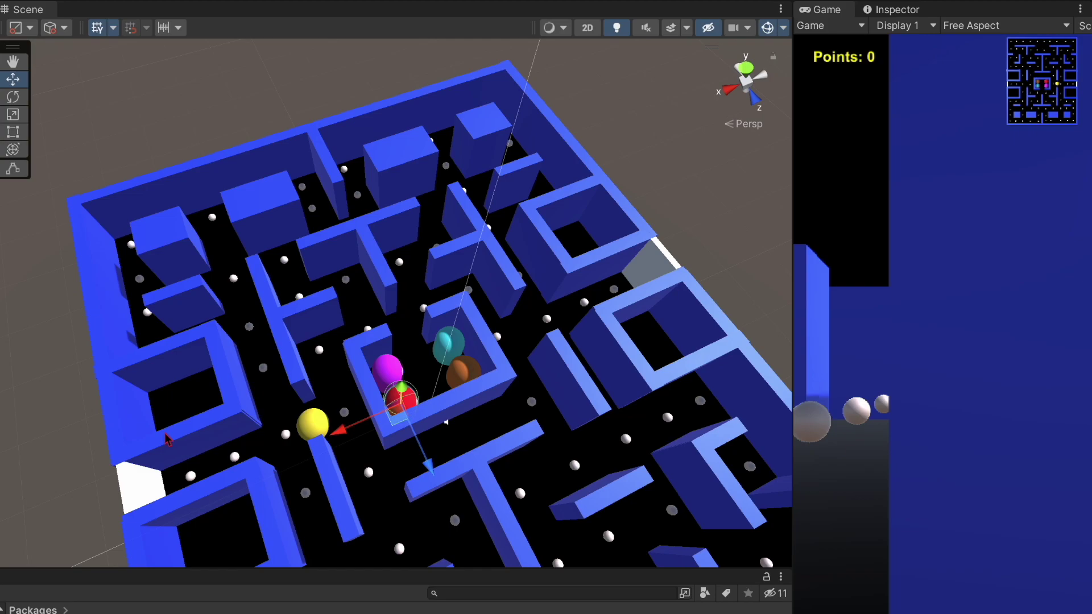
{"action": "key", "text": "Left"}
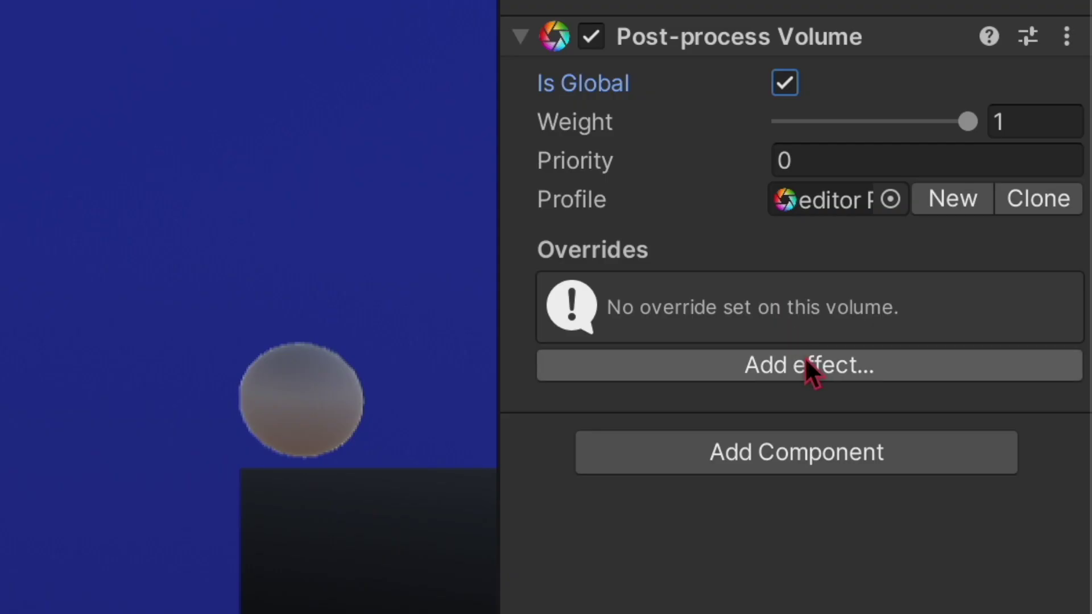
Add Unity's Bloom effect to the global Post-process Volume and turn off its Intensity override
{"action": "left_click", "coordinate": [810, 367]}
{"action": "mouse_move", "coordinate": [868, 419]}
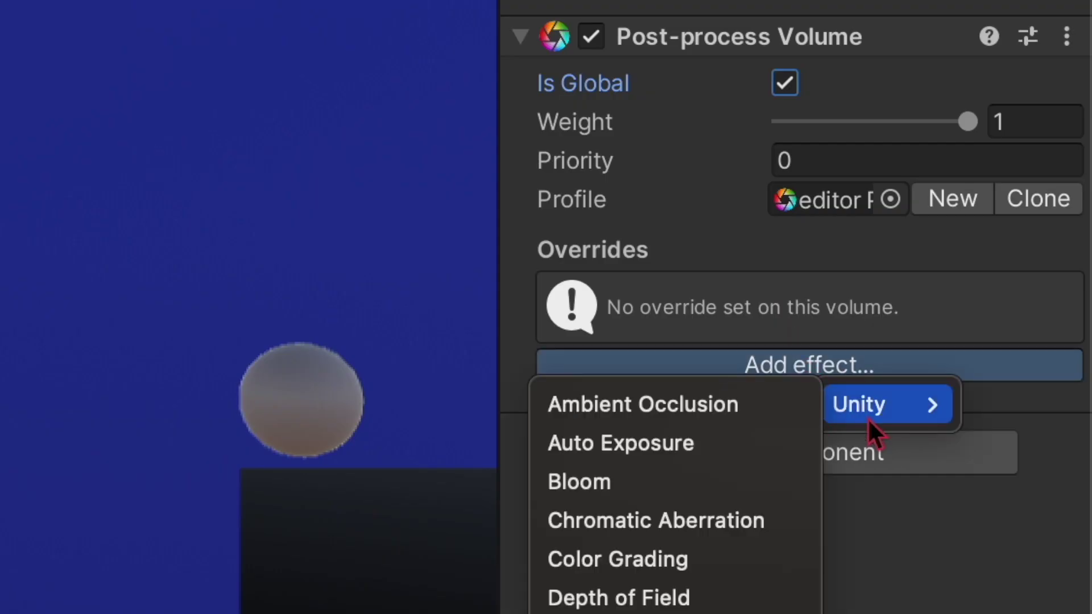
{"action": "left_click", "coordinate": [746, 487]}
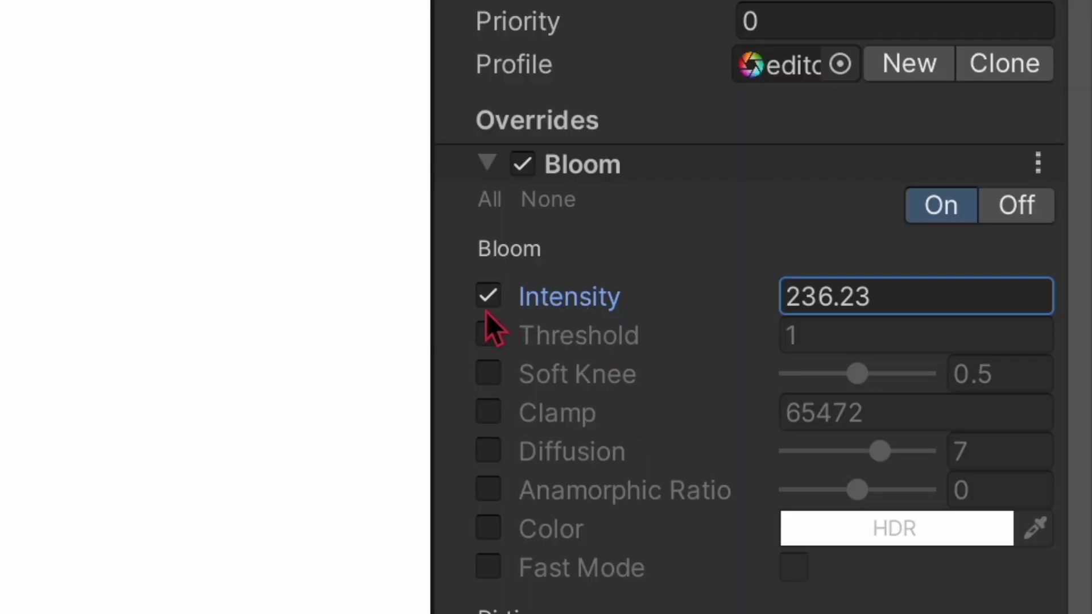
{"action": "left_click", "coordinate": [488, 295]}
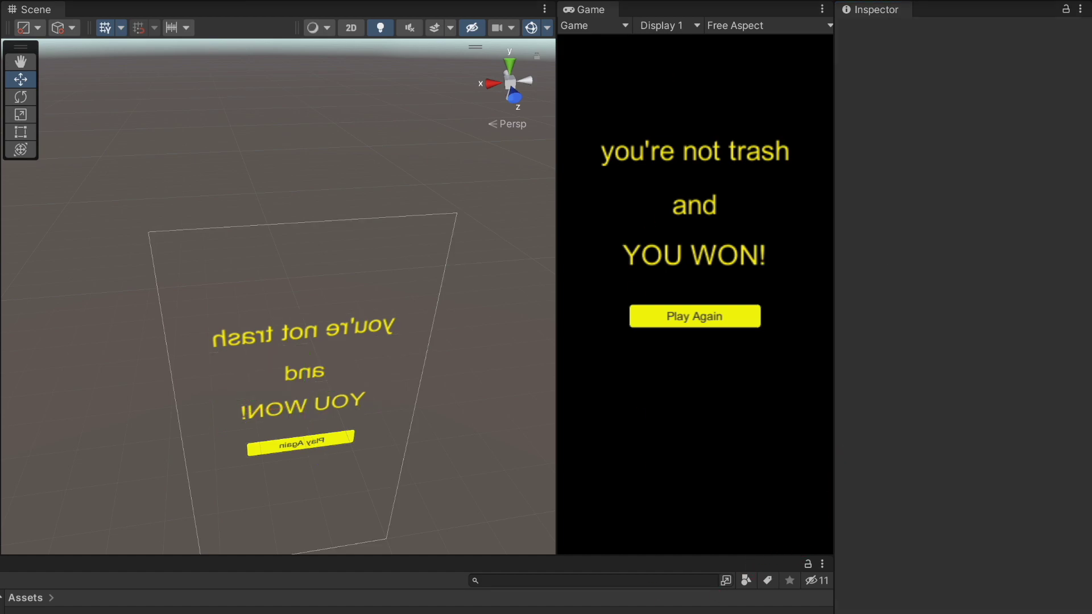
Open the Mac's app launcher to find the Pacman but 3D + FPP game
{"action": "key", "text": "F4"}
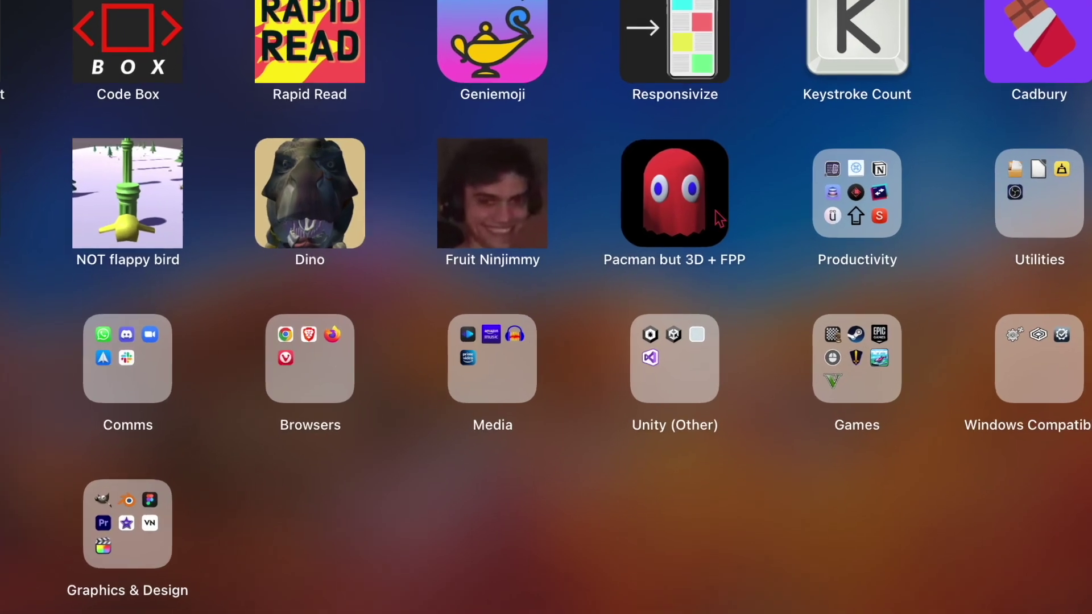